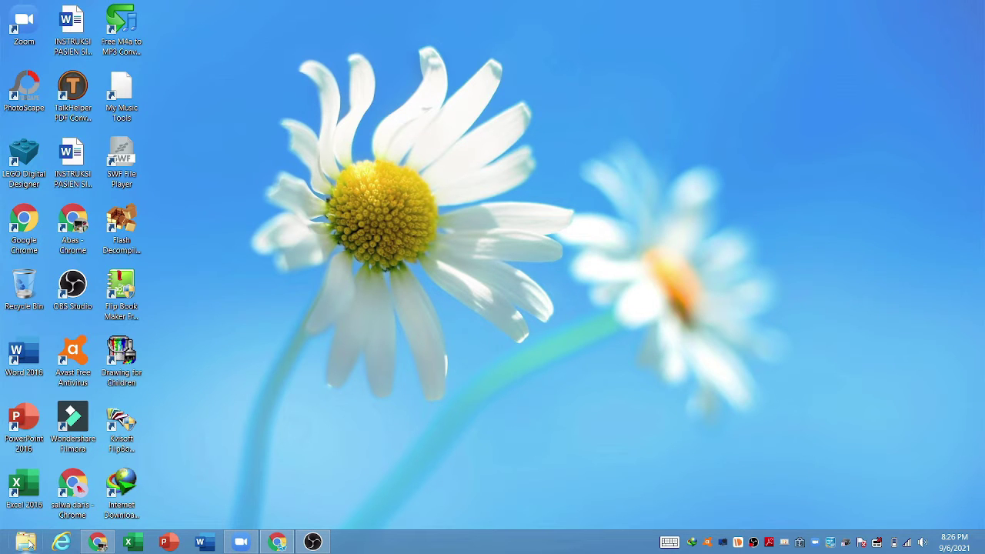
Open File Explorer and look through the Documents, Music, Pictures and Videos libraries and Local Disk (C:), showing Pictures as a detailed list
left_click(25, 542)
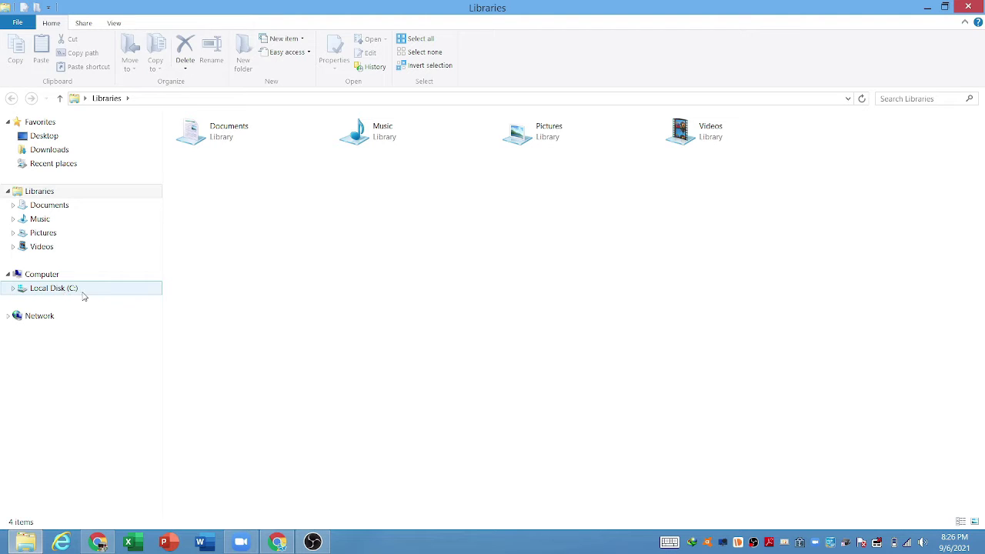
left_click(44, 208)
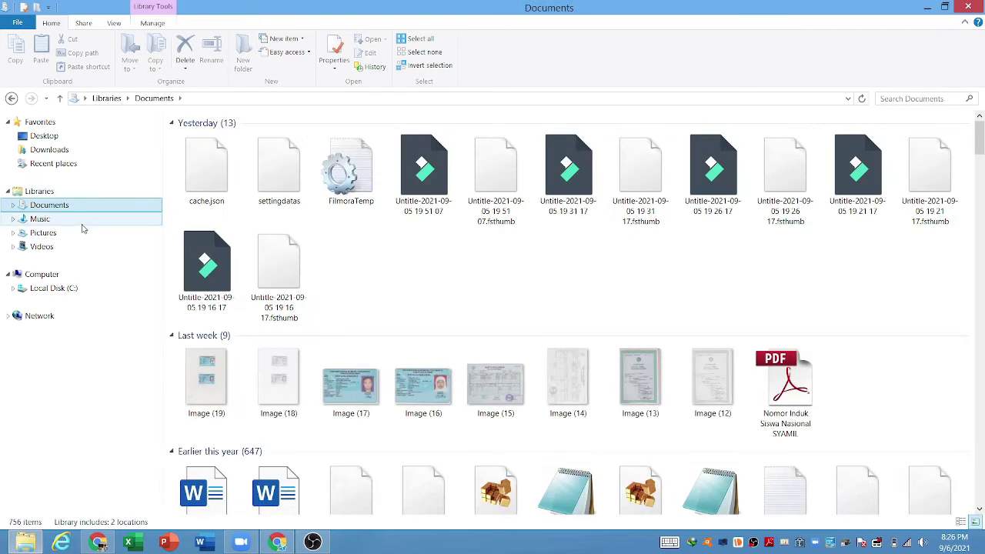
left_click(61, 222)
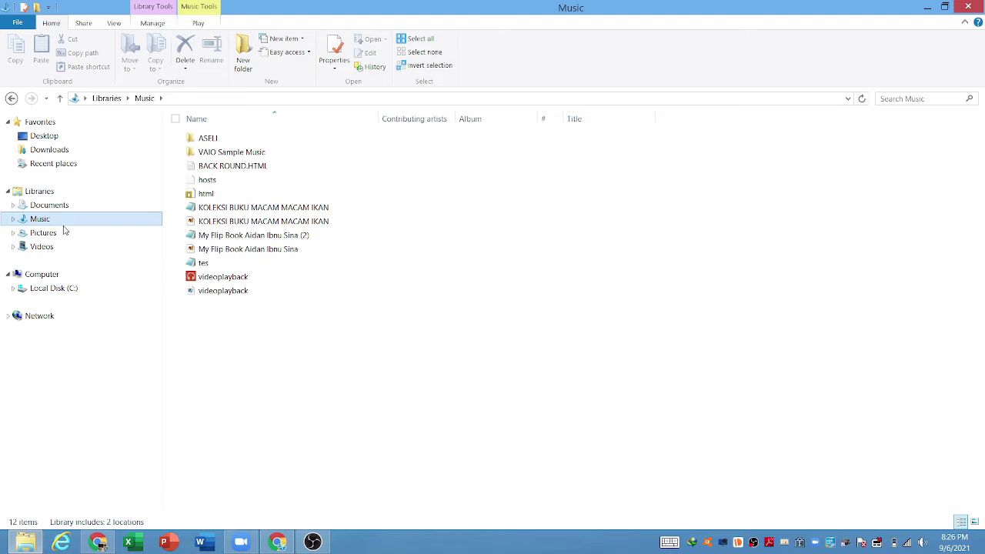
left_click(62, 234)
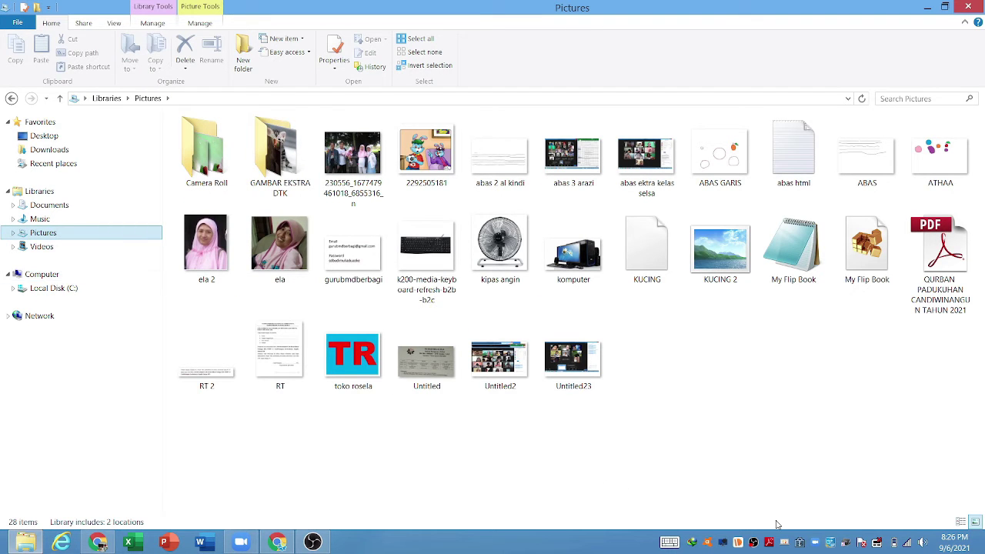
left_click(960, 522)
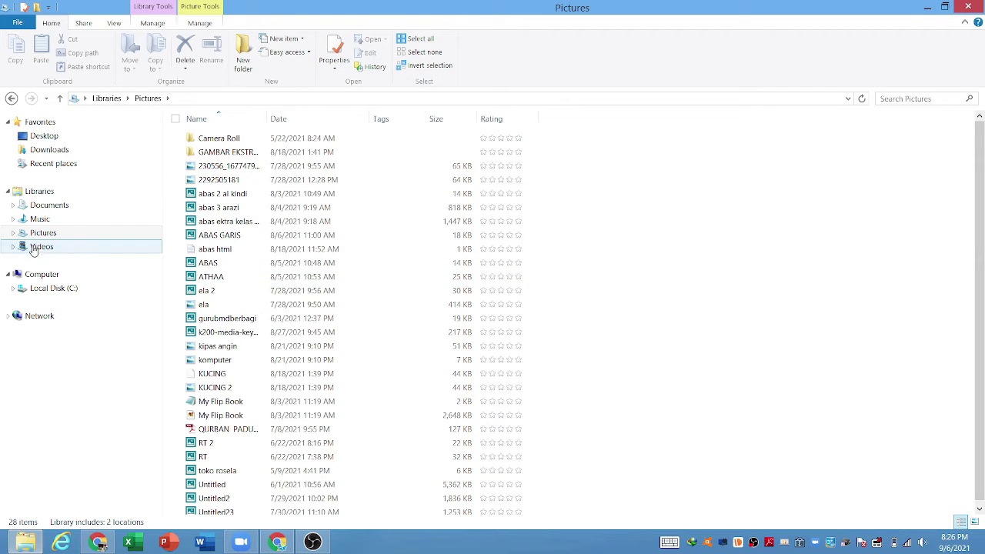
left_click(64, 248)
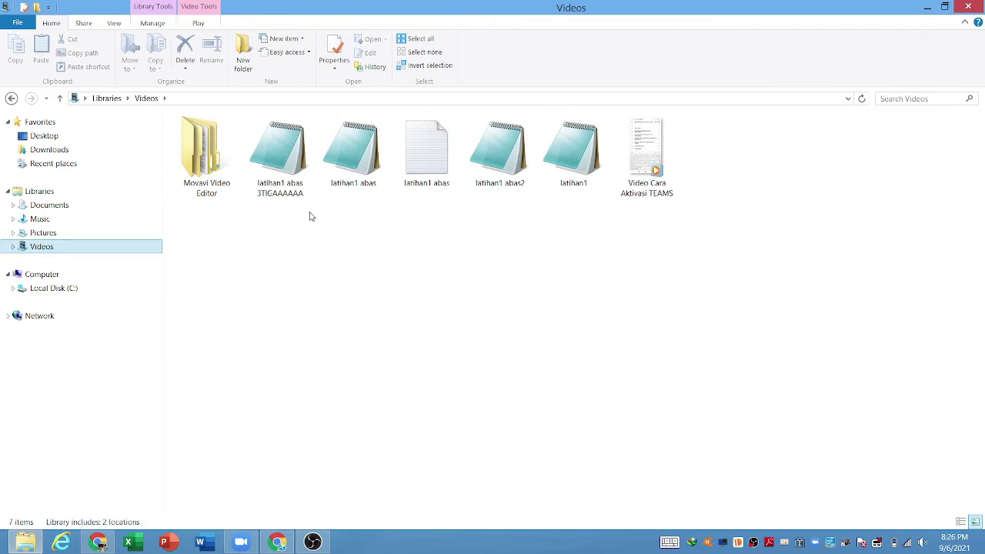
left_click(86, 234)
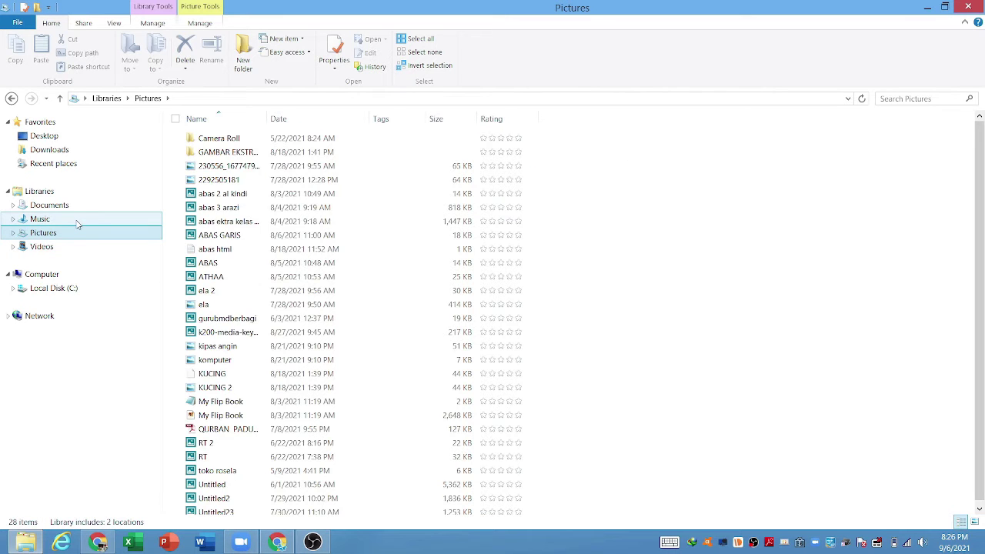
left_click(33, 291)
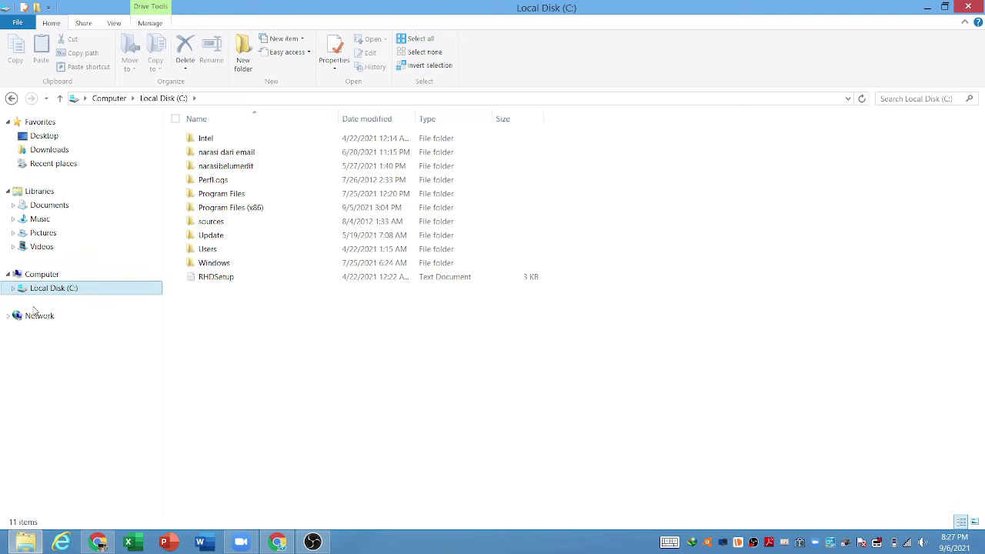
key("alt+Left")
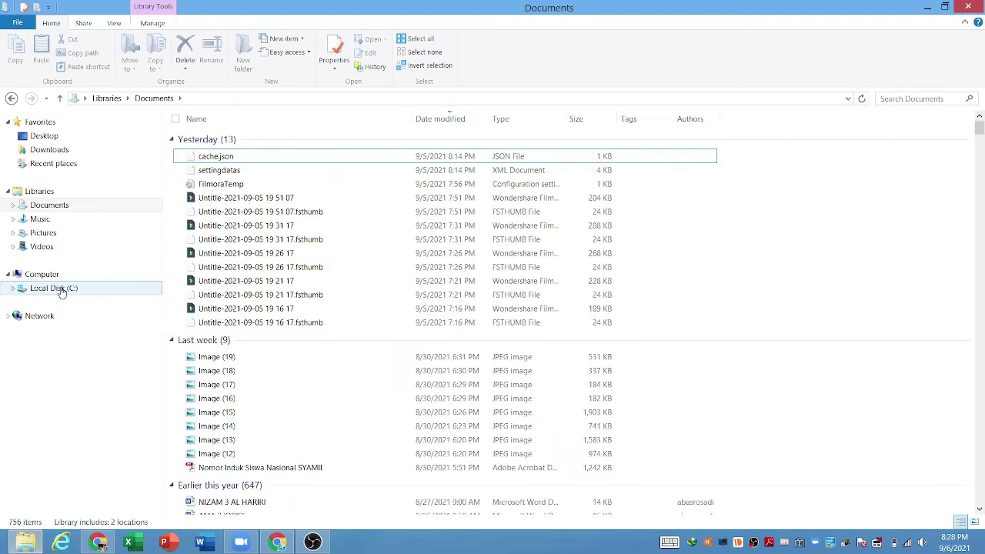
Create a new folder inside the Documents library, keeping the default name
left_click(123, 209)
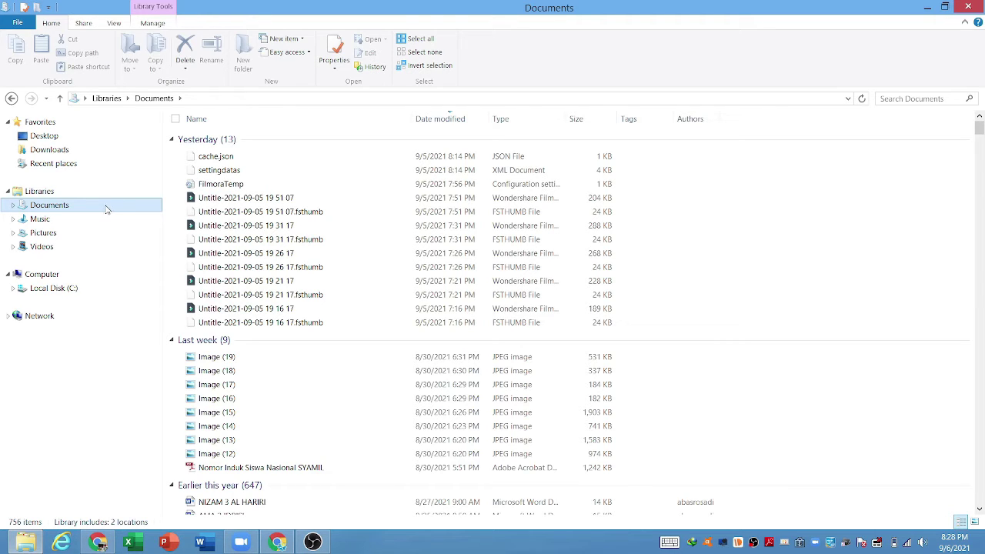
right_click(107, 209)
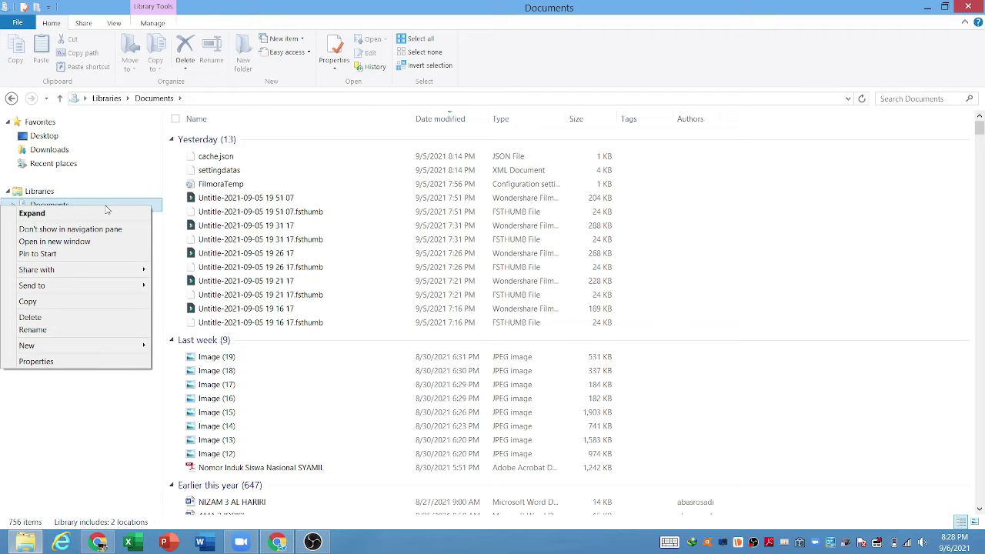
mouse_move(109, 347)
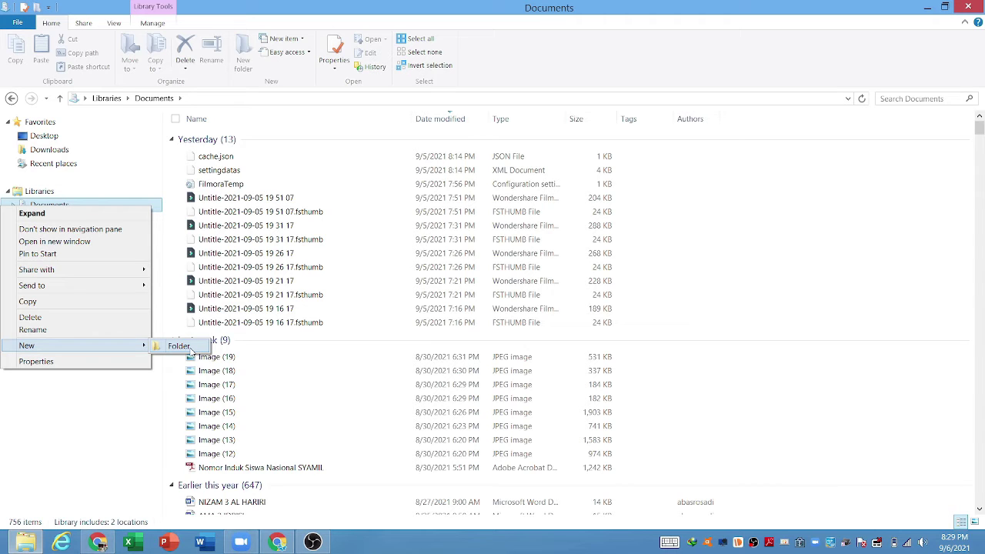
left_click(179, 346)
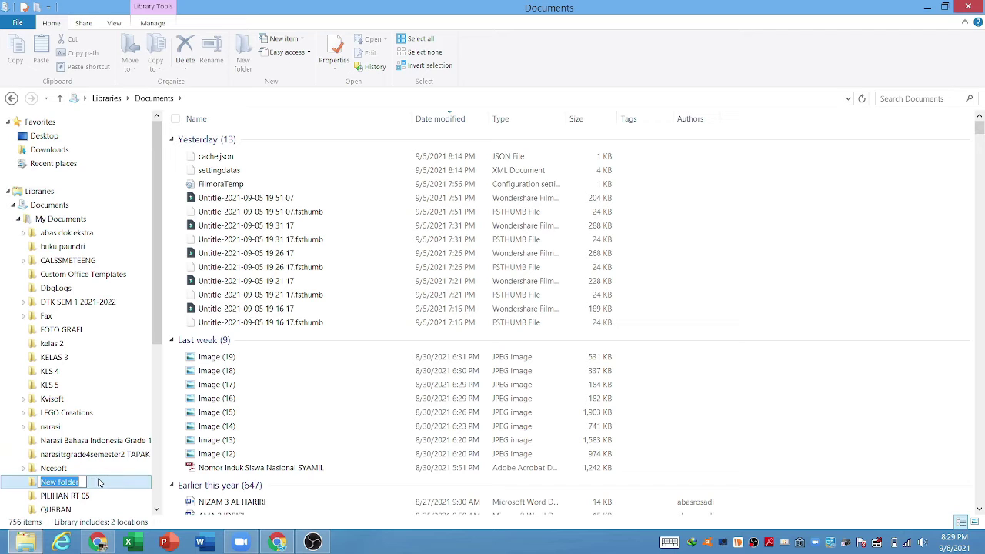
left_click(99, 481)
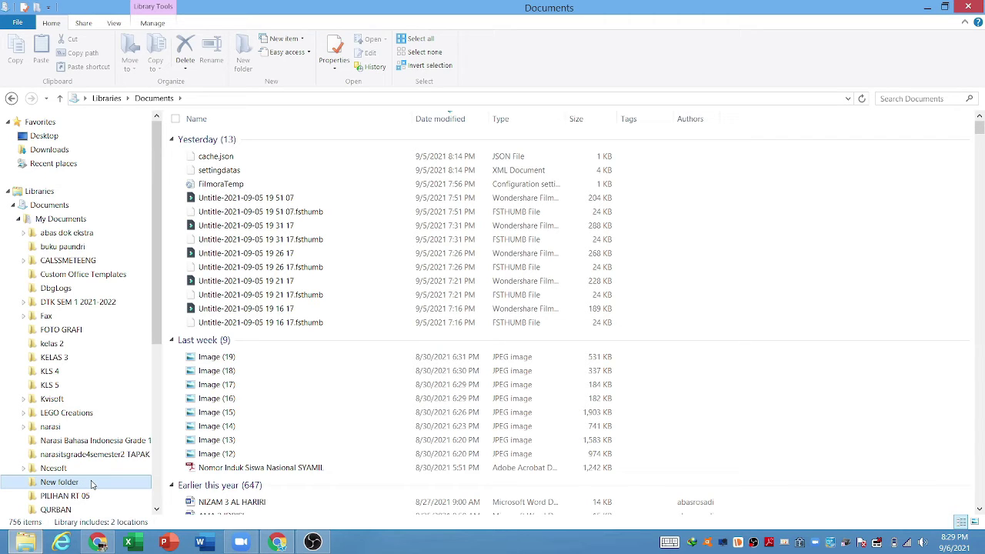
Rename the new Documents folder as "dataku tugas dtk" followed by the owner's first name, and open it
right_click(91, 483)
left_click(98, 425)
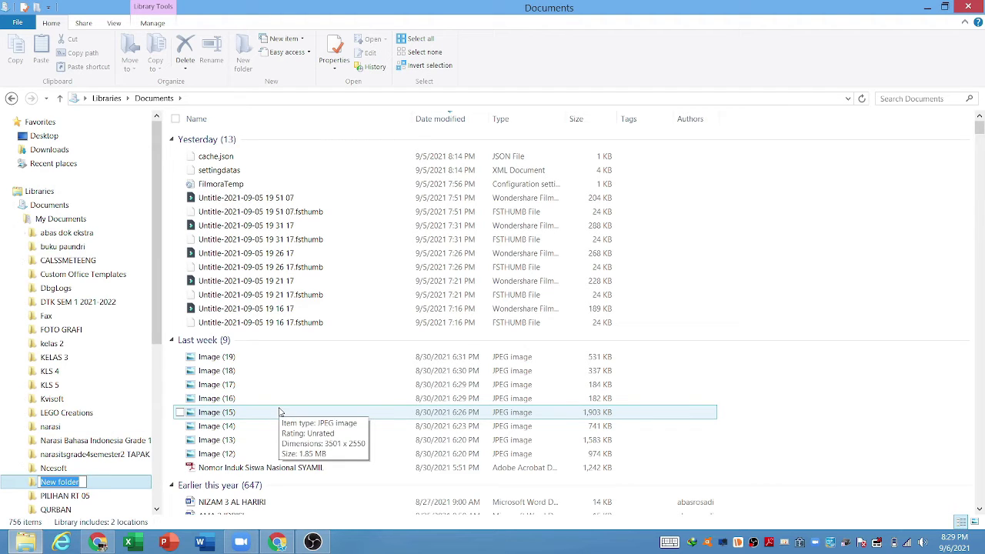
type("dataku")
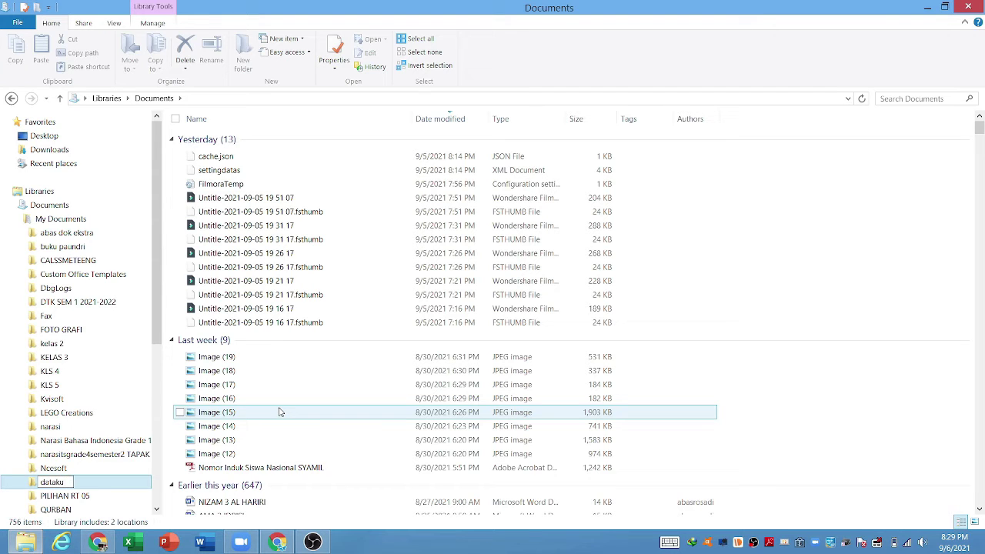
type(" tugas dl")
type("k abas")
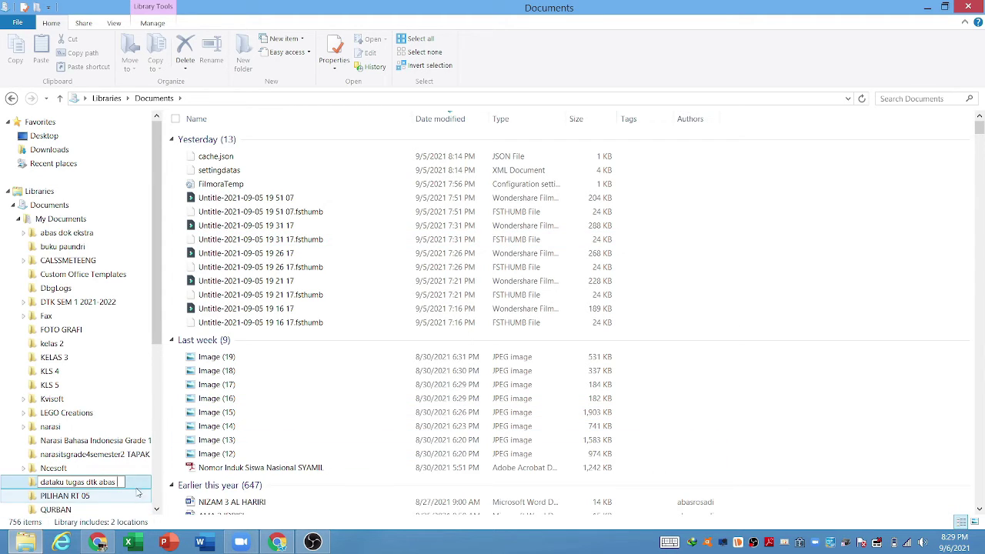
key("Return")
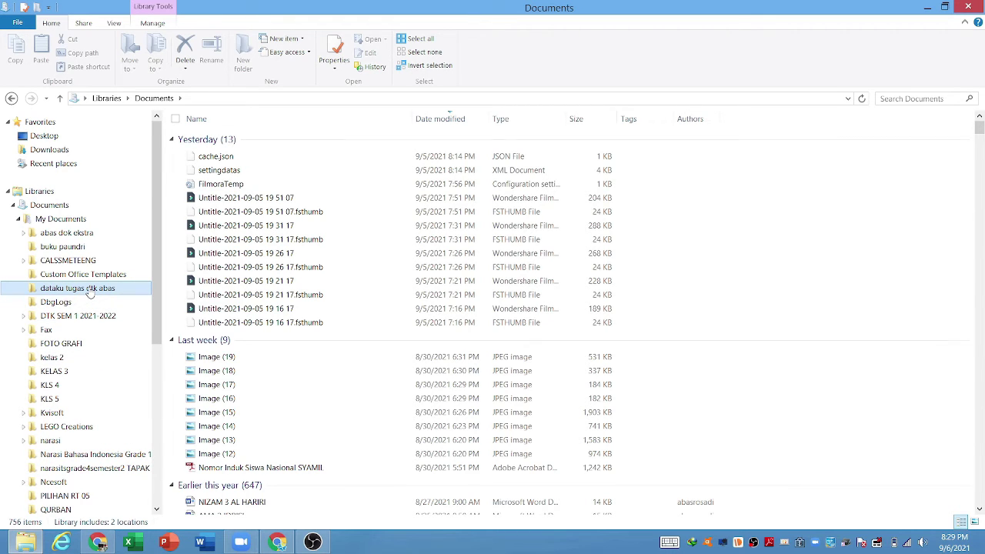
left_click(90, 289)
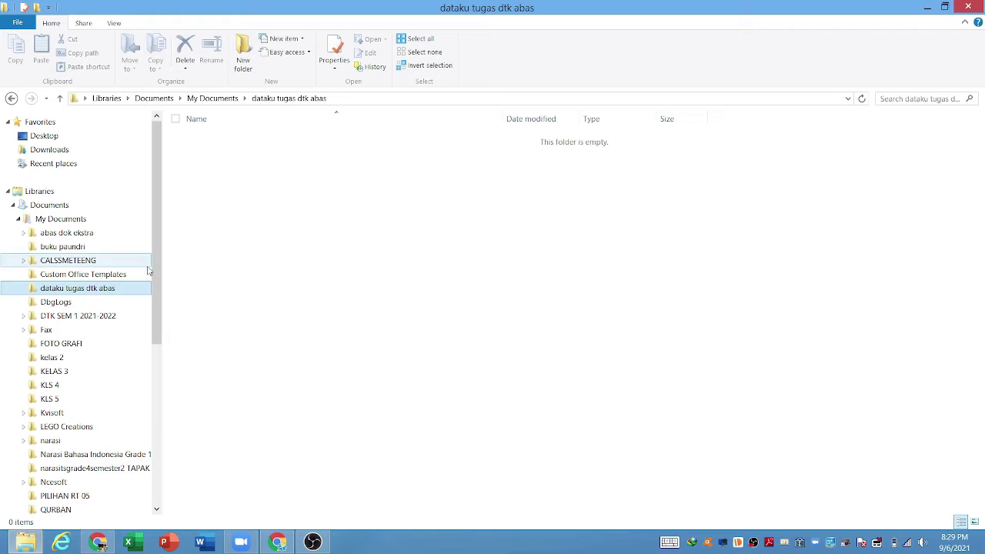
Switch to Word and open the recent "ALAT IT PUNYA" document for class 3 AL HARIRI from My Documents
left_click(214, 542)
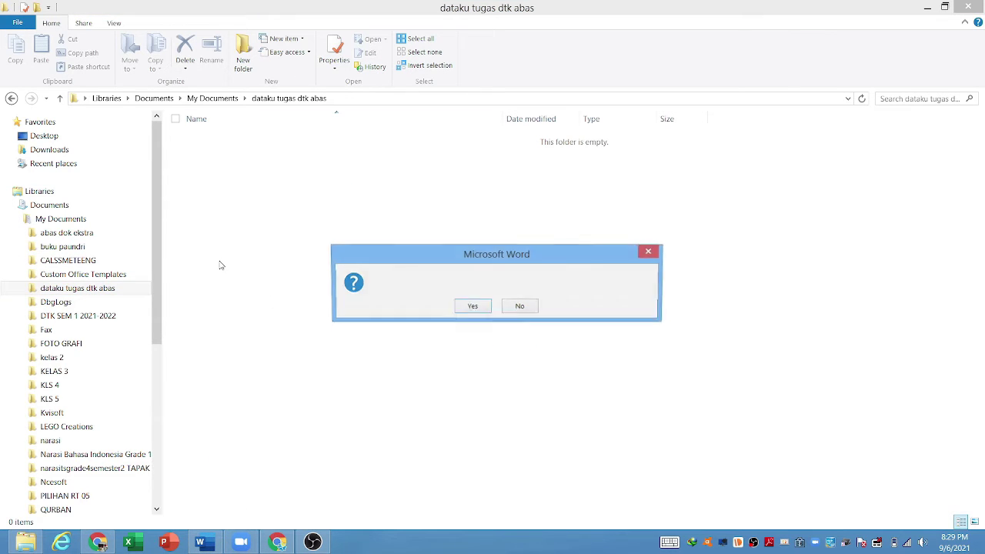
left_click(472, 307)
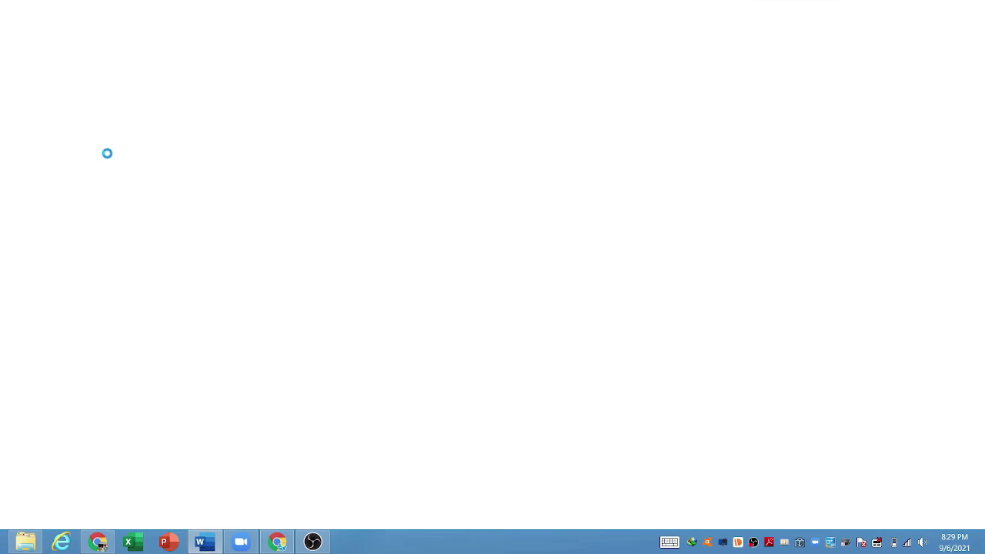
scroll(260, 387, "down", 3)
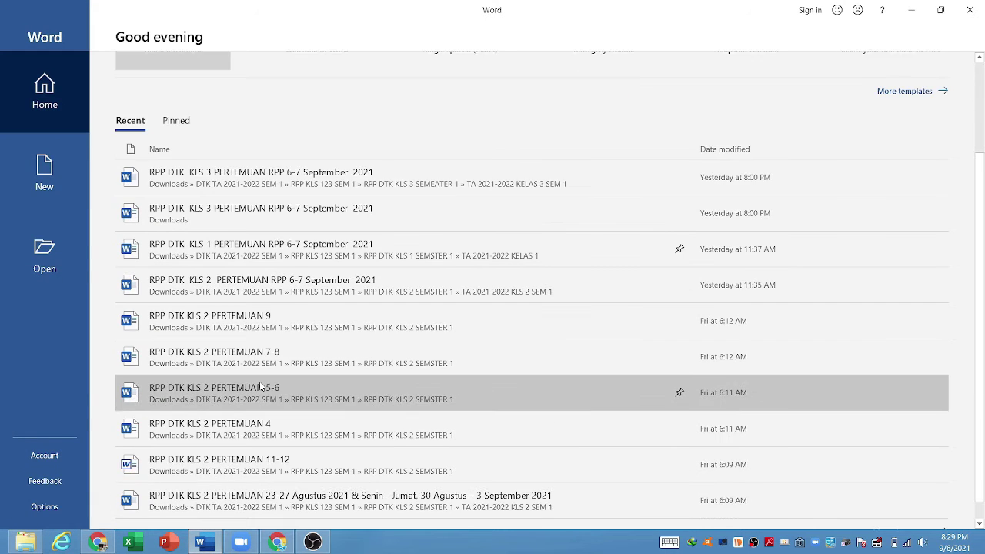
scroll(260, 385, "up", 3)
key("ctrl+o")
scroll(494, 324, "down", 8)
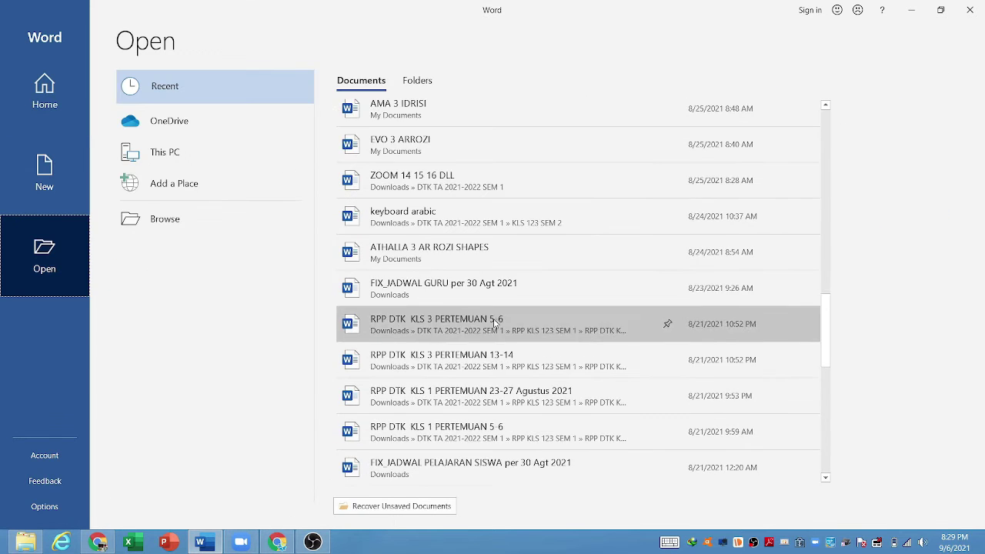
scroll(495, 324, "down", 2)
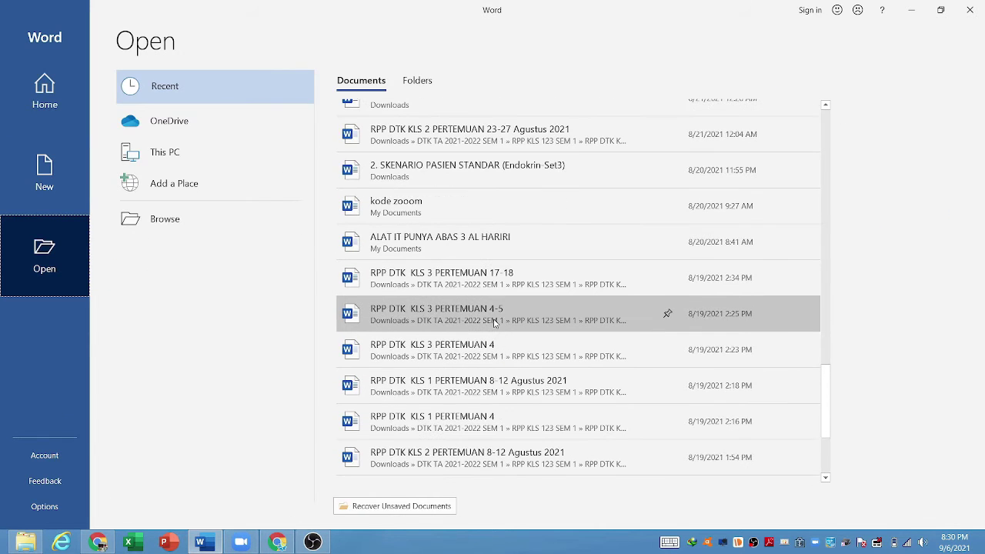
left_click(478, 245)
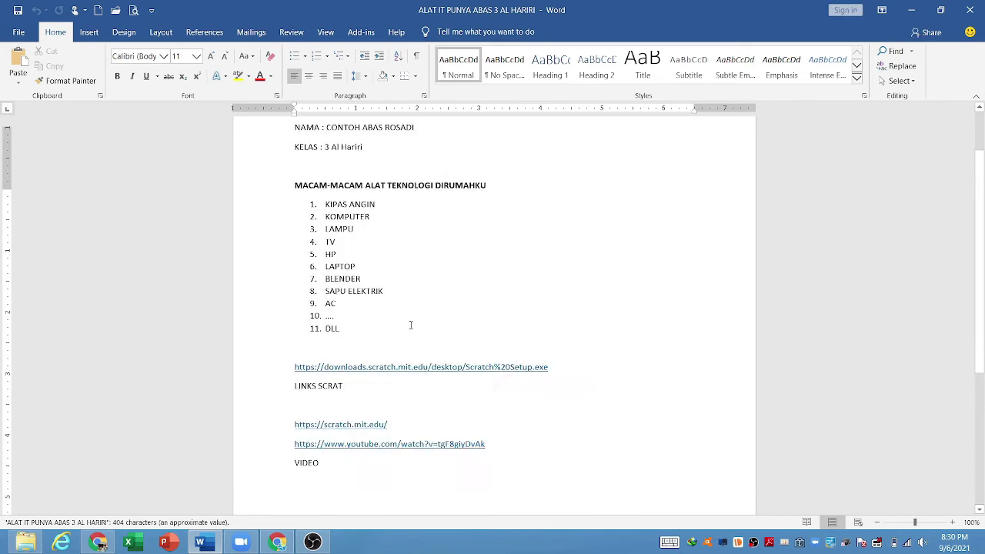
Save a copy of the document under its existing name in the "dataku tugas dtk" folder in Documents, and close Word
left_click(25, 36)
left_click(41, 204)
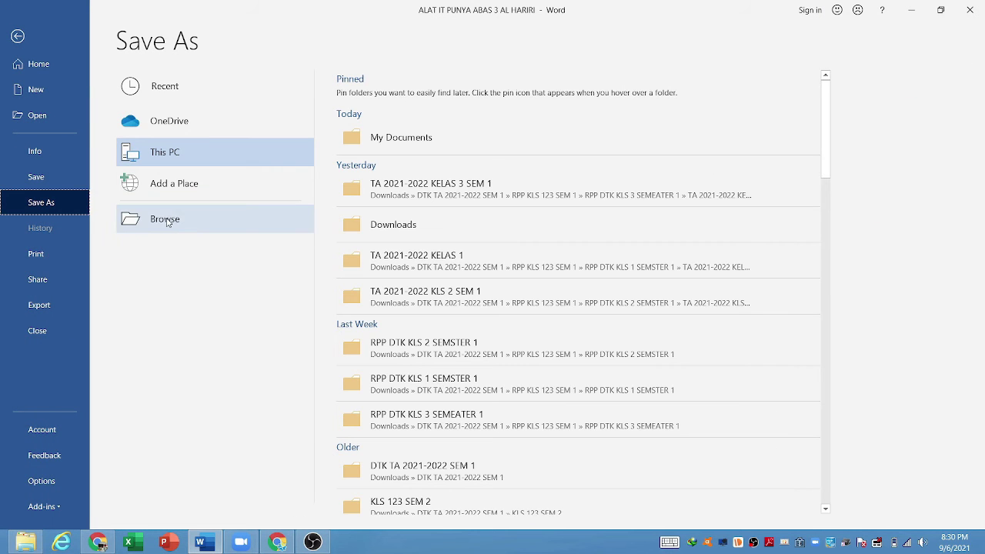
left_click(460, 142)
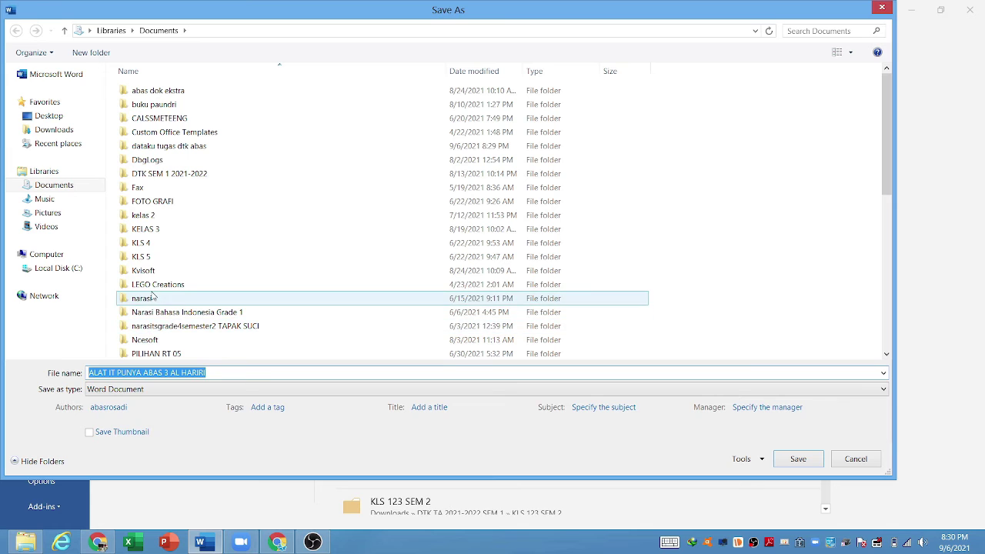
double_click(169, 150)
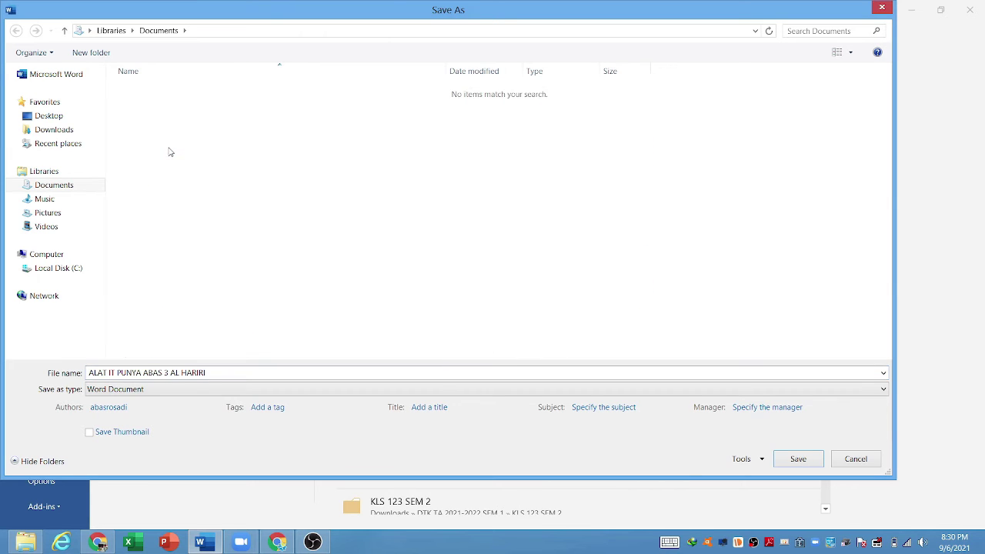
left_click(798, 459)
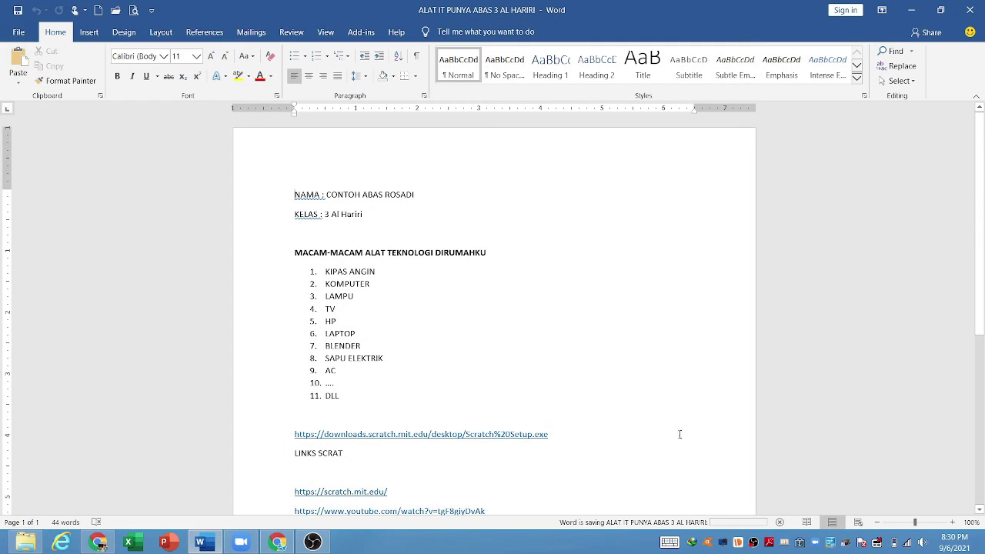
left_click(970, 17)
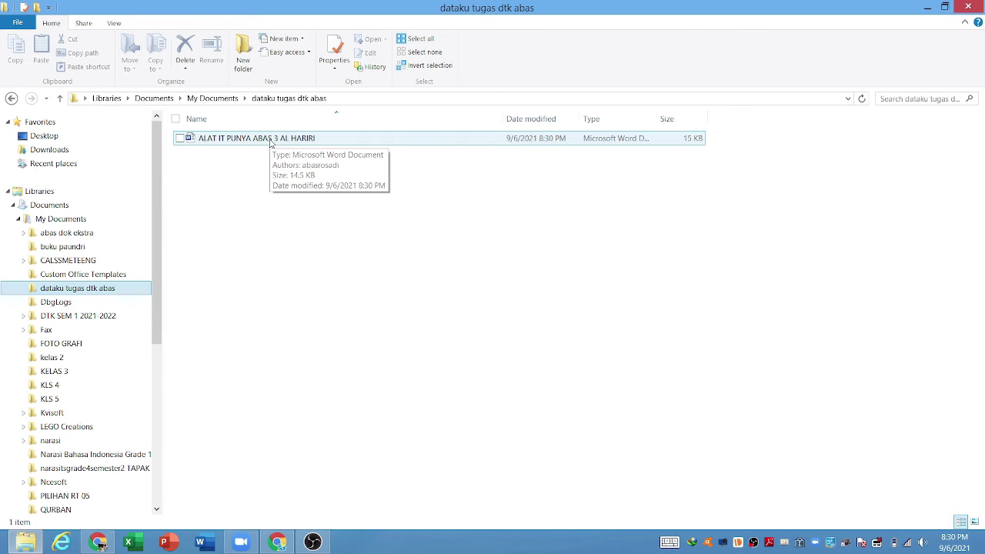
Create a folder named "music lagu nasional" inside the Music library and open it
left_click(20, 219)
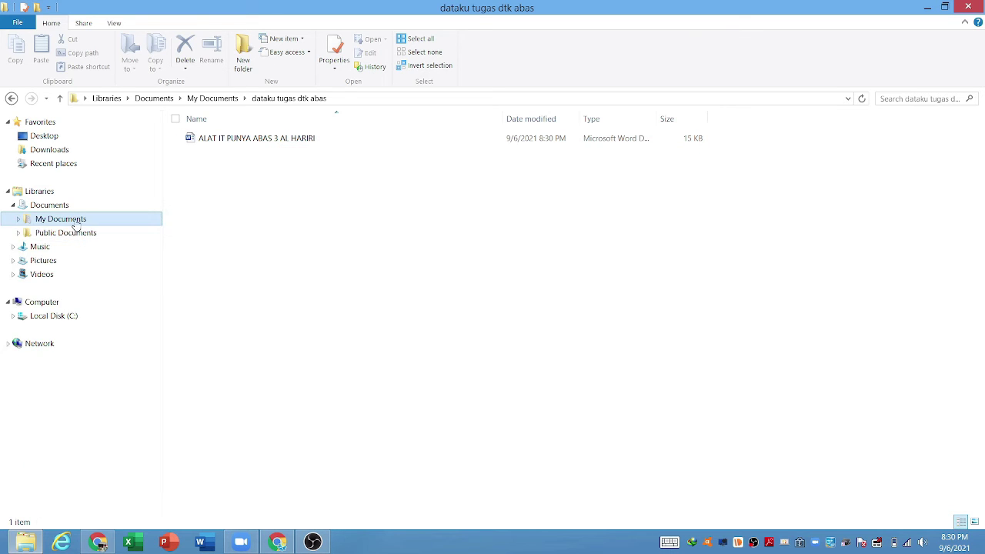
left_click(56, 247)
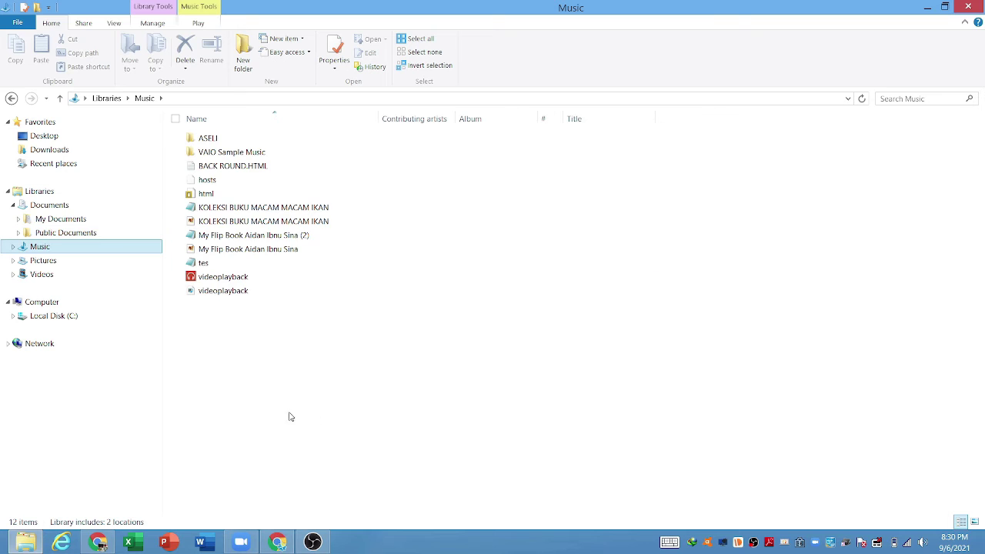
right_click(40, 252)
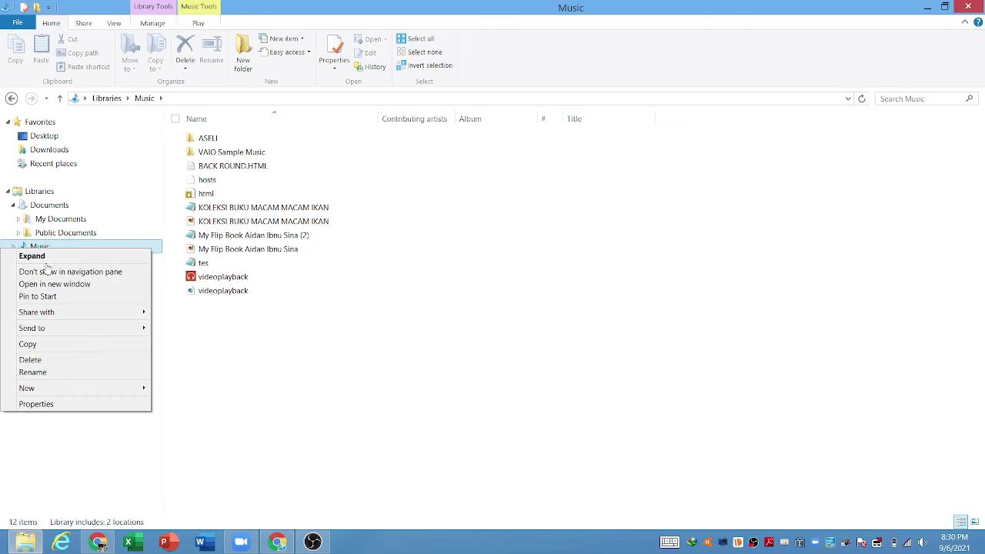
mouse_move(143, 390)
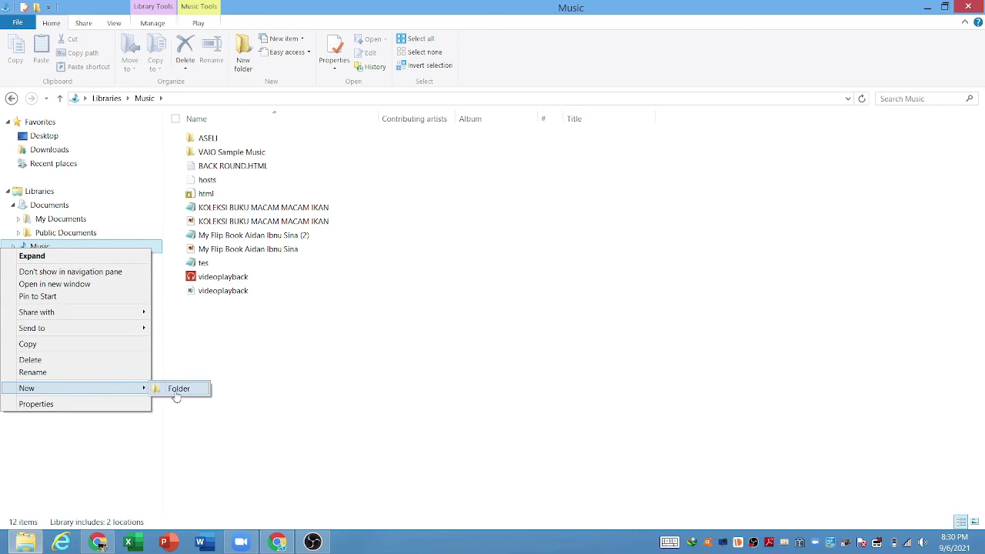
left_click(176, 394)
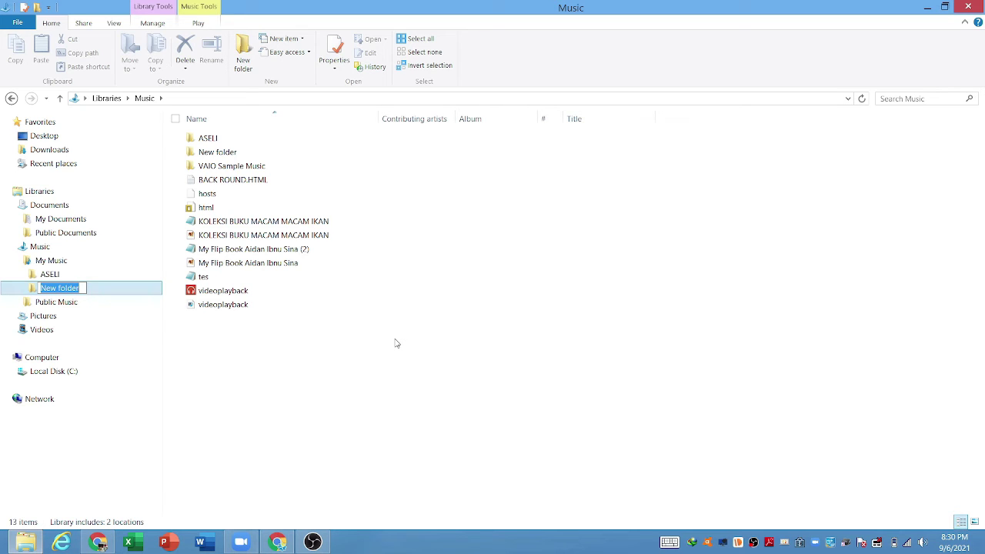
type("musi")
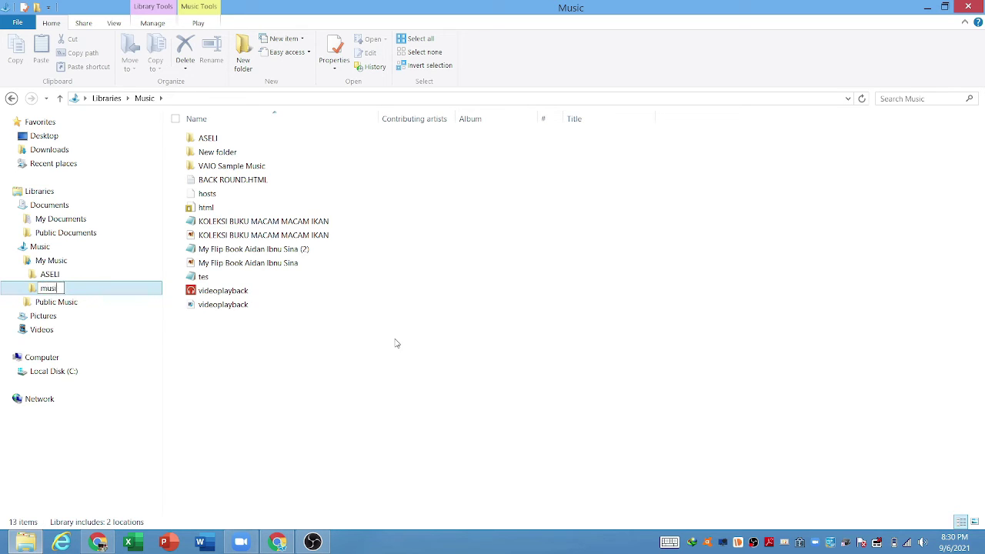
type("c")
type("lagu nasiona")
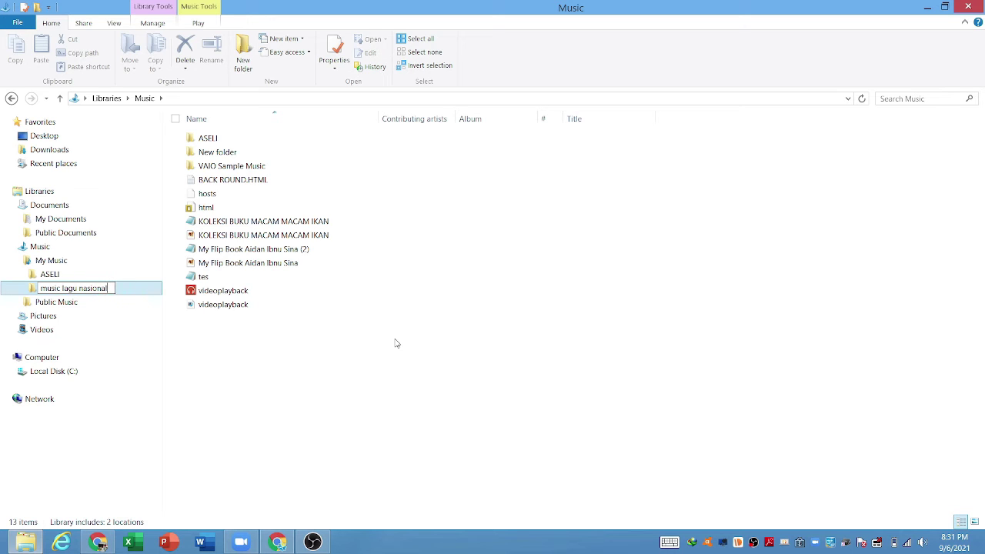
type("l")
key("Return")
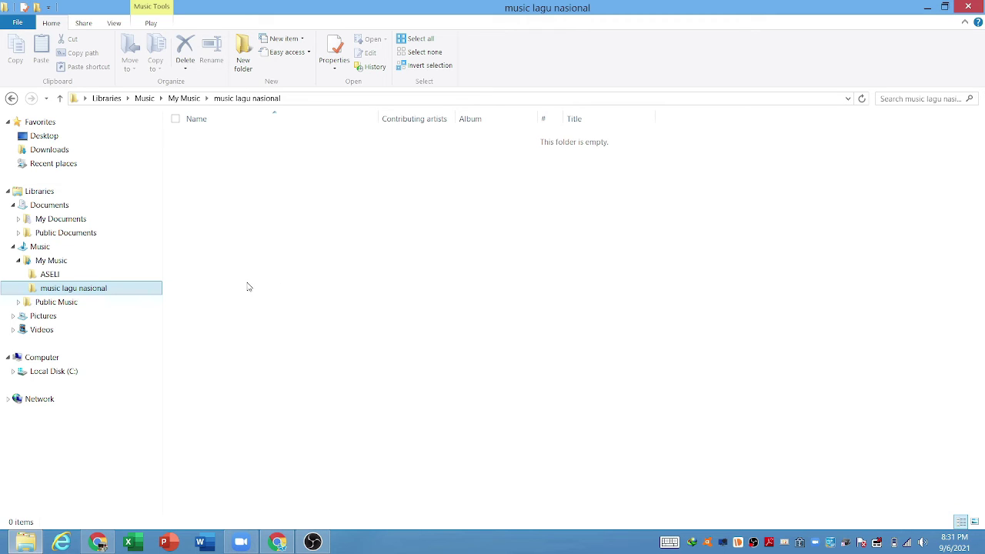
Rename the "music lagu nasional" folder as "music lagu wajib nasional"
right_click(144, 294)
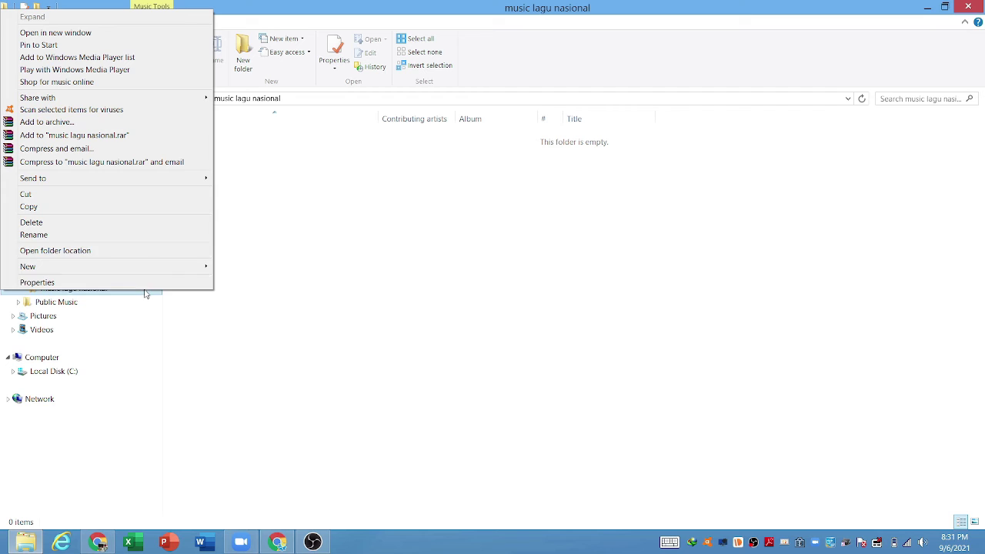
left_click(132, 235)
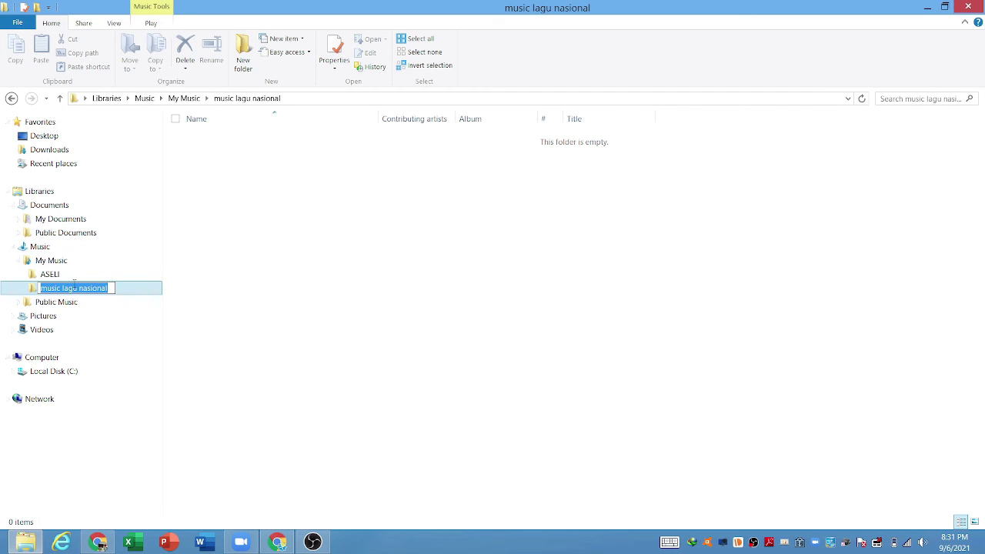
left_click(80, 287)
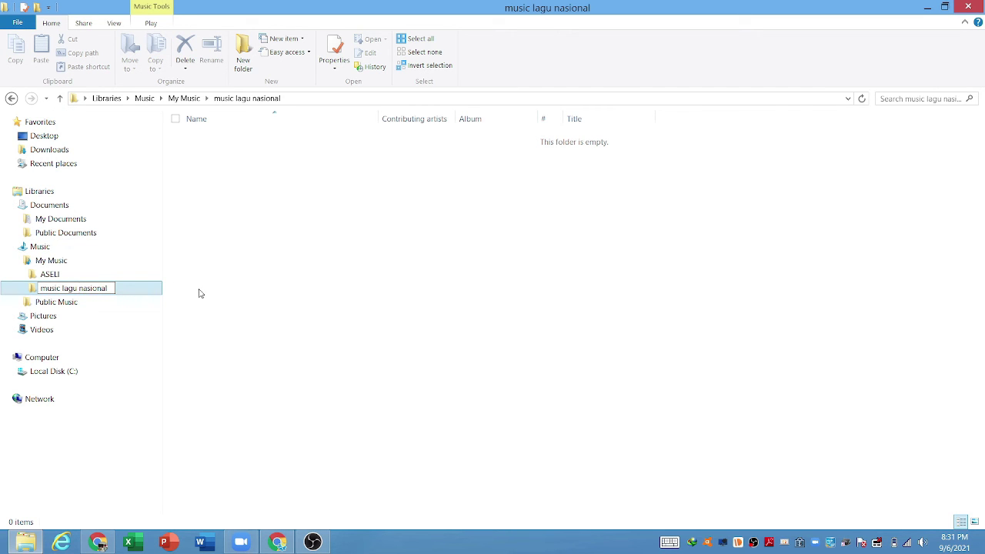
type("wajib")
left_click(308, 310)
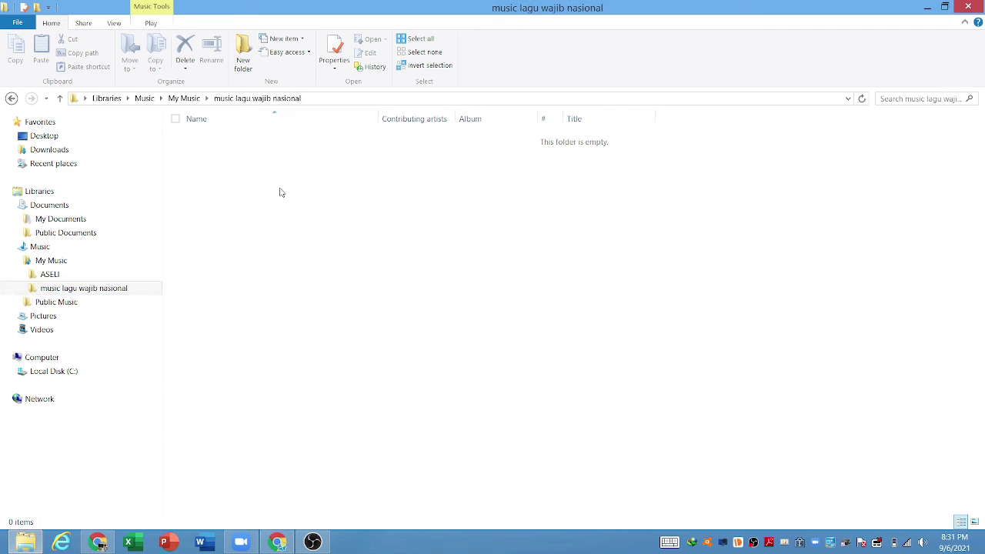